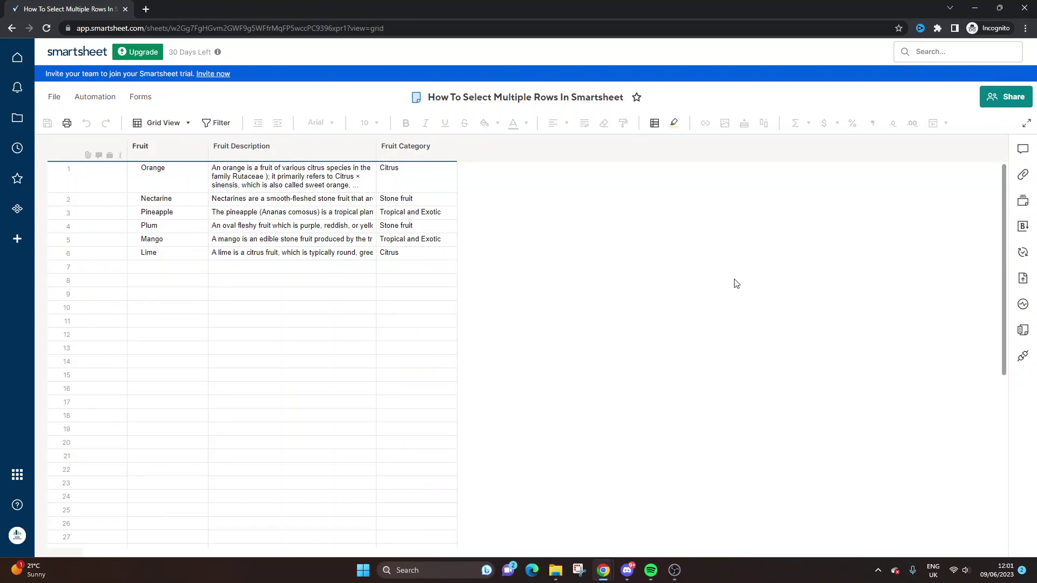
Click through several Fruit Description cells, including Orange's and some empty ones
click(220, 335)
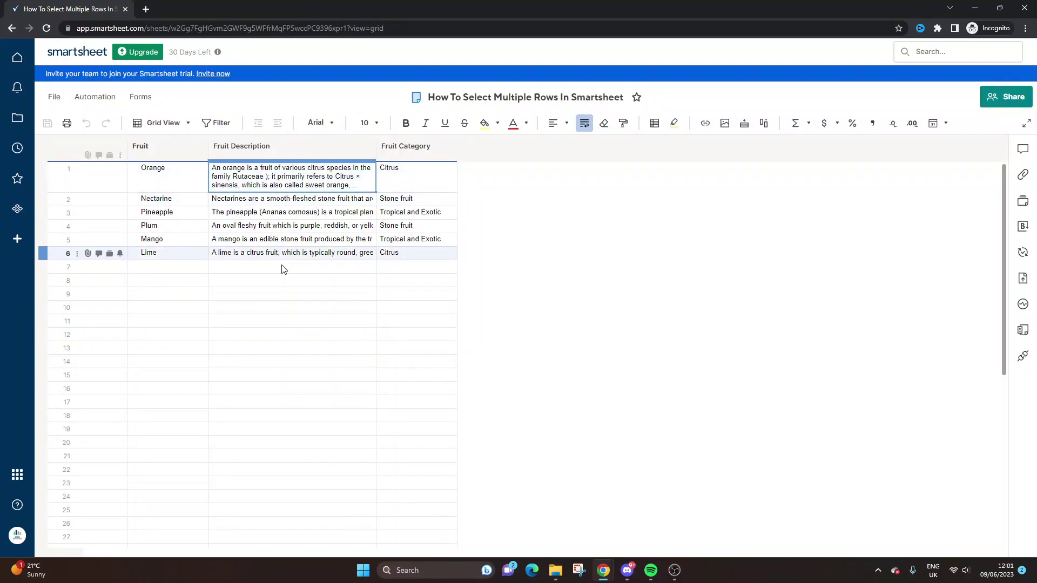
click(290, 281)
click(598, 230)
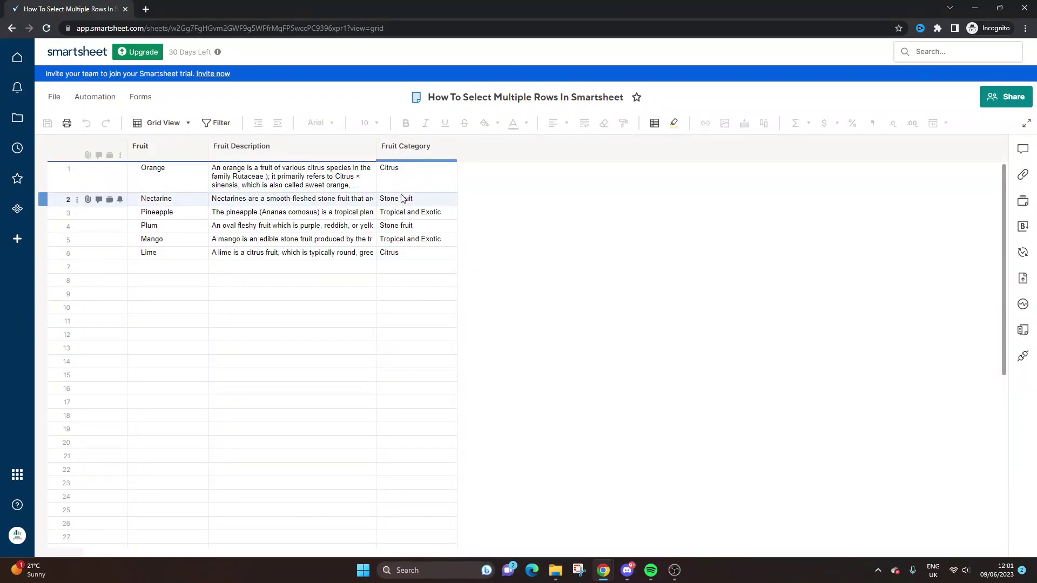
click(260, 191)
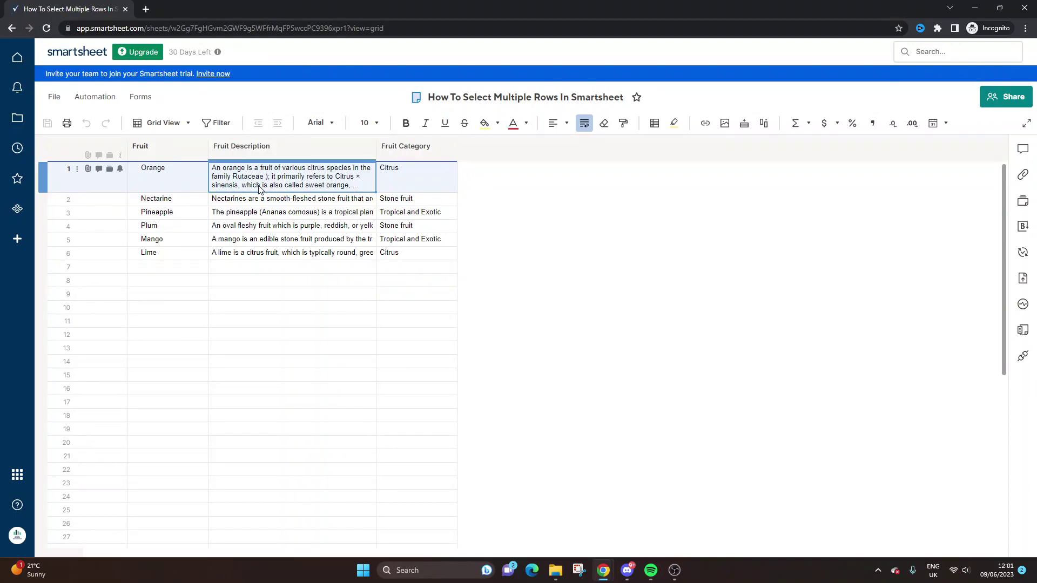
click(198, 185)
click(255, 321)
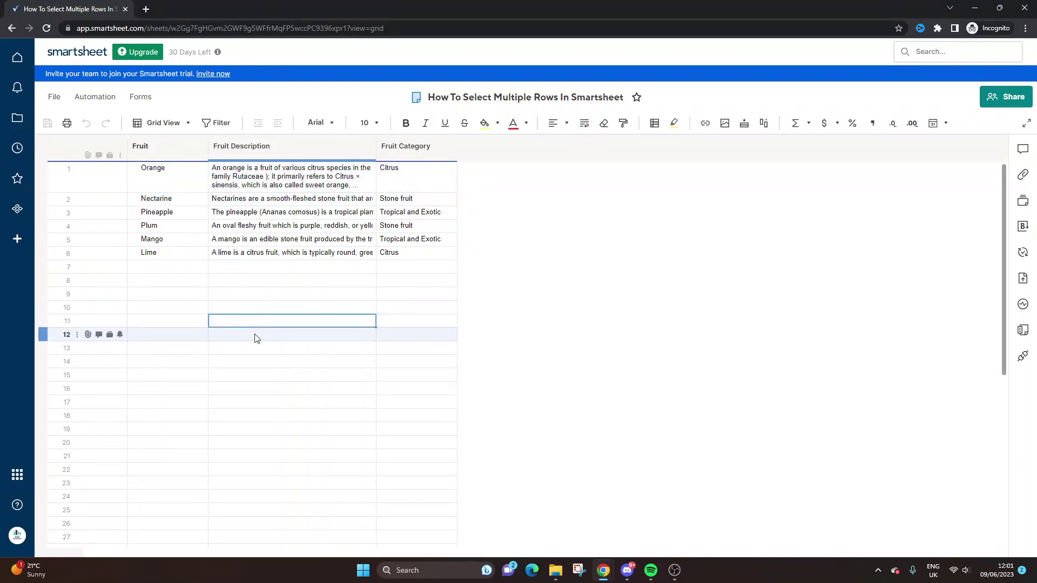
Select the whole Orange row and view its row options menu
click(50, 182)
right_click(45, 175)
click(243, 294)
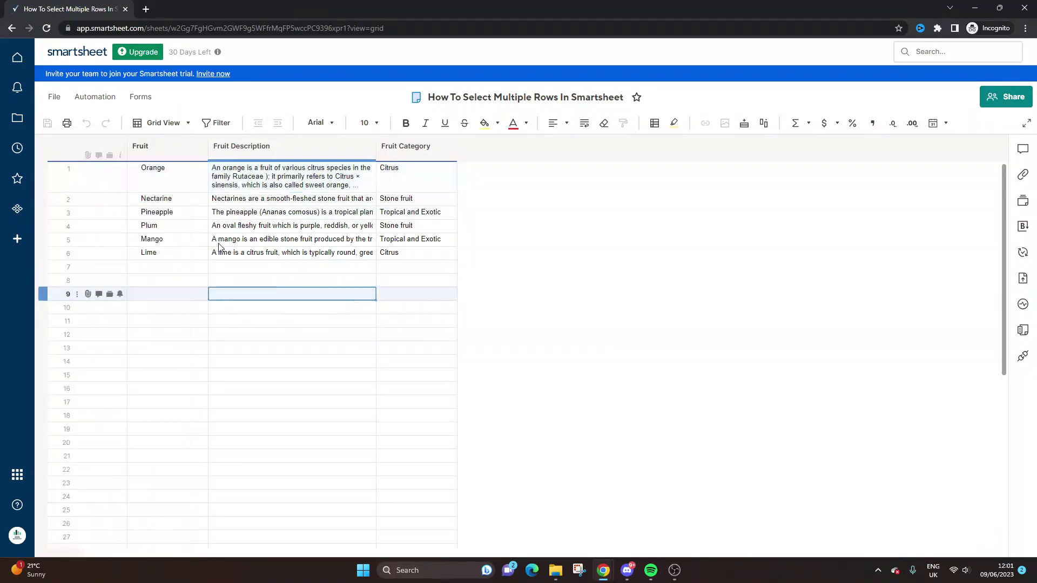
click(51, 177)
click(48, 199)
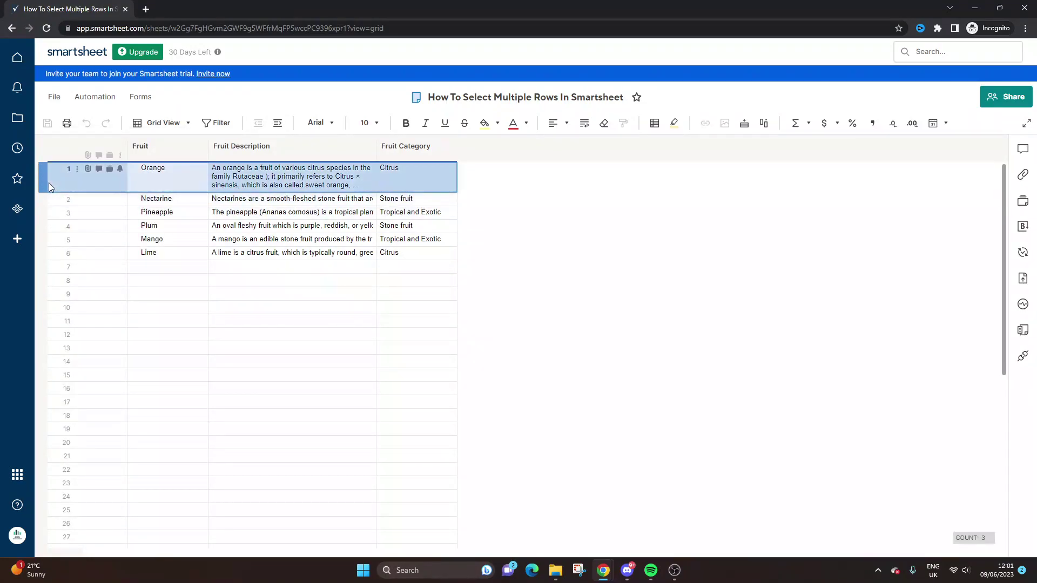
click(266, 238)
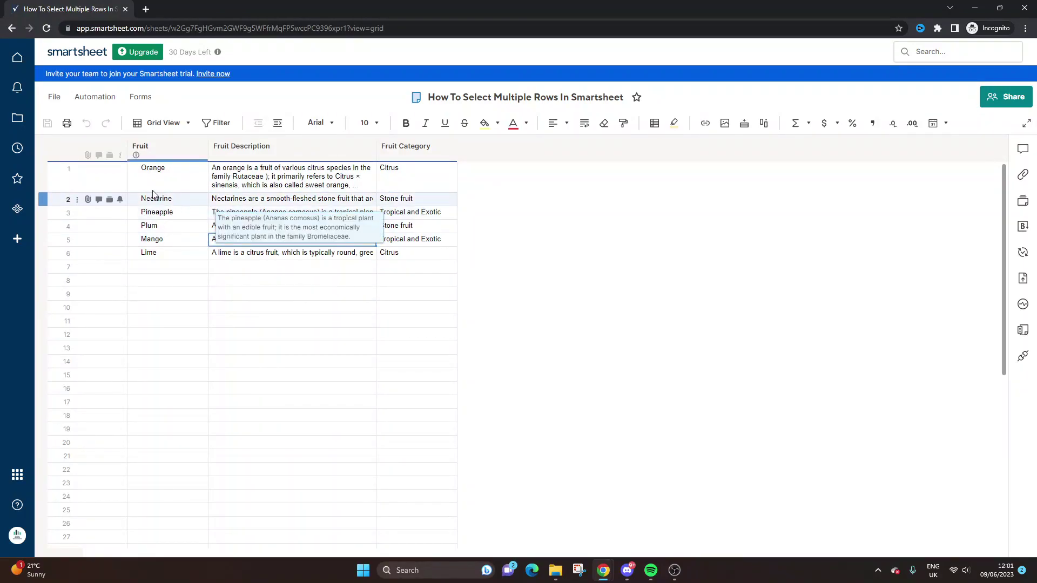
click(47, 172)
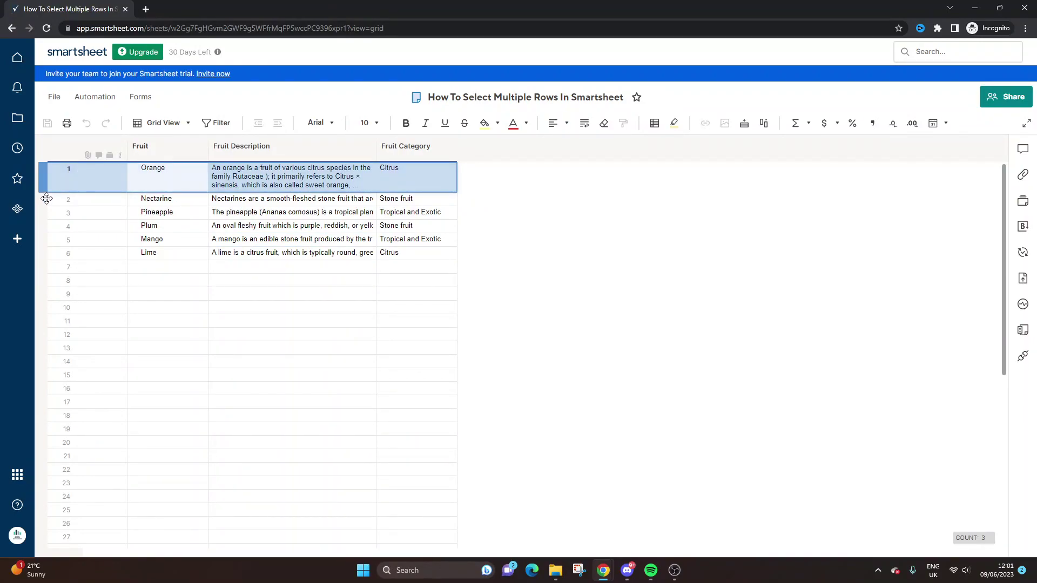
Extend the selection through Nectarine, Pineapple and Lime, add row 8, then revert to Orange
shift+click(44, 198)
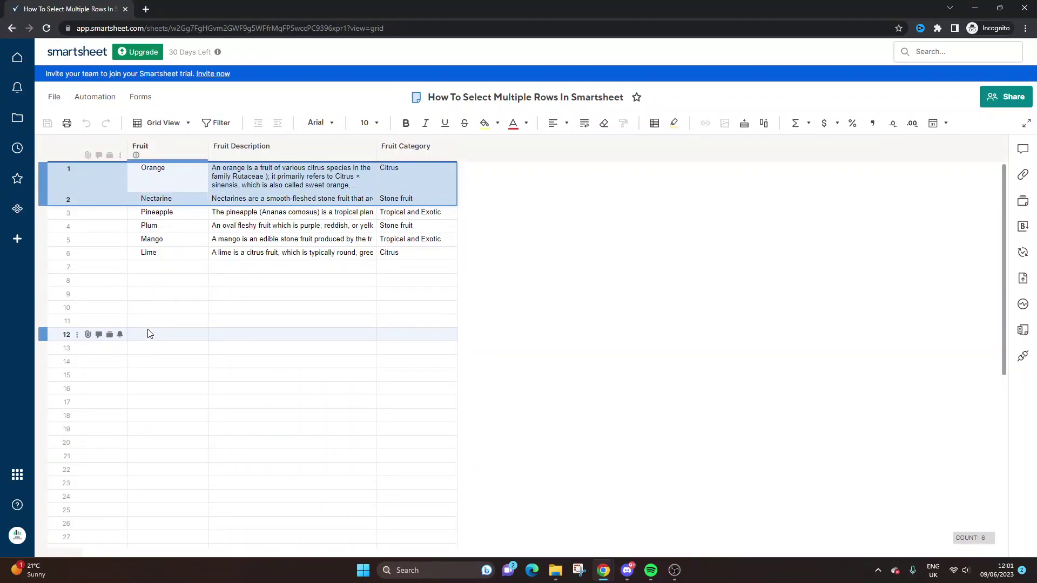
mouse_move(68, 213)
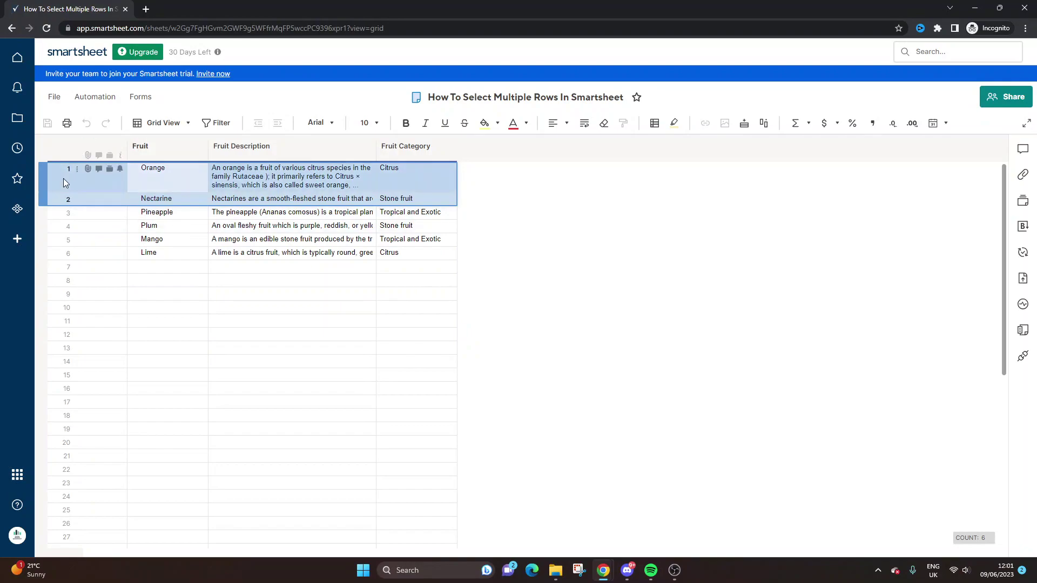
shift+click(55, 213)
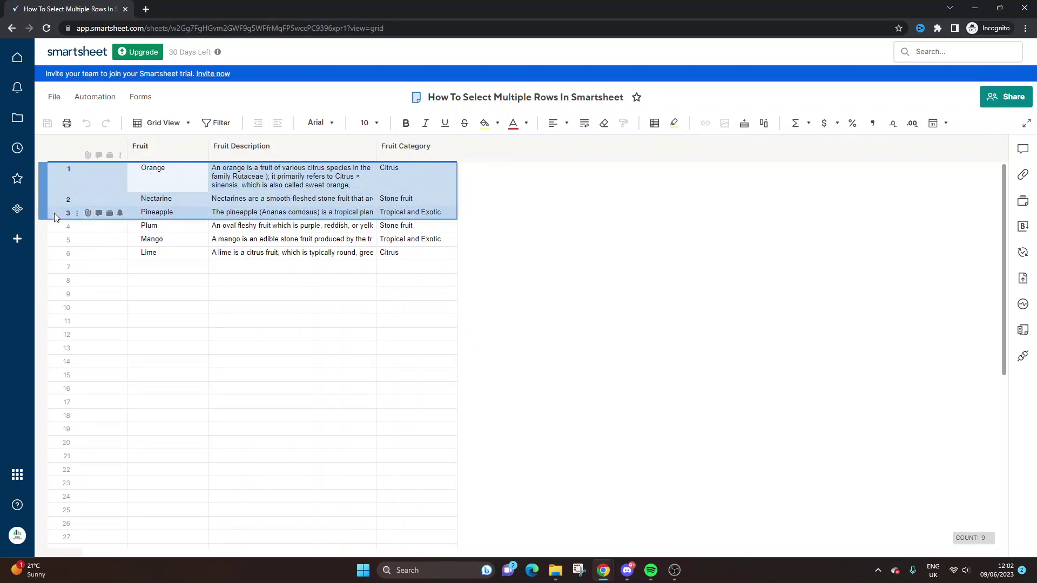
shift+click(55, 239)
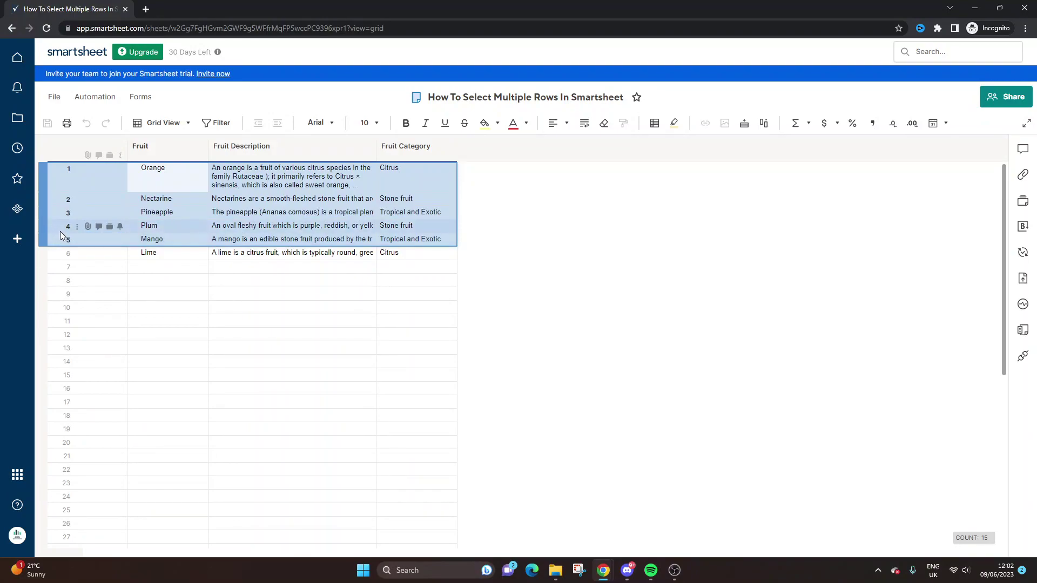
shift+click(59, 253)
ctrl+click(60, 280)
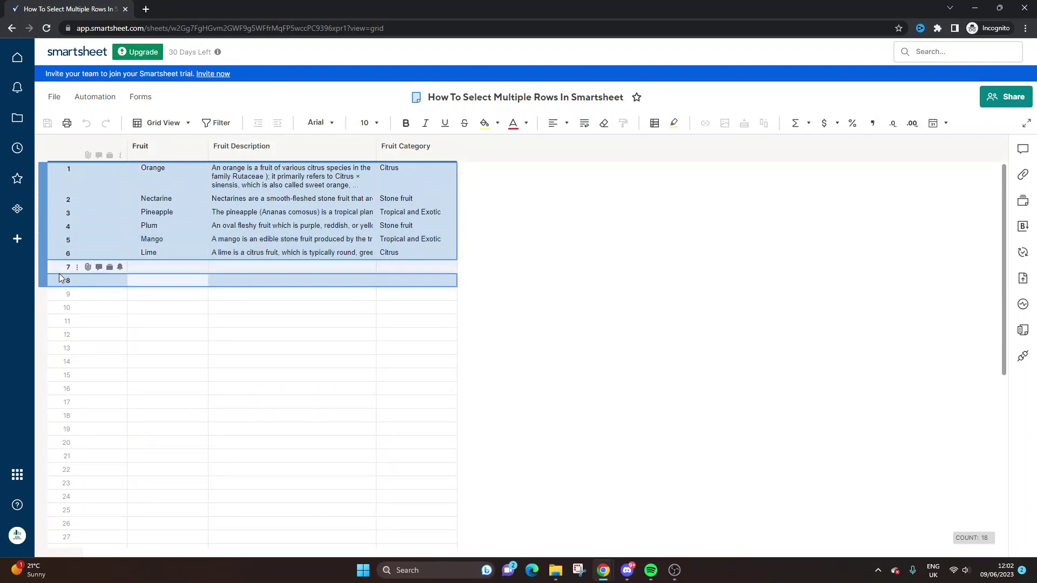
click(63, 252)
click(42, 169)
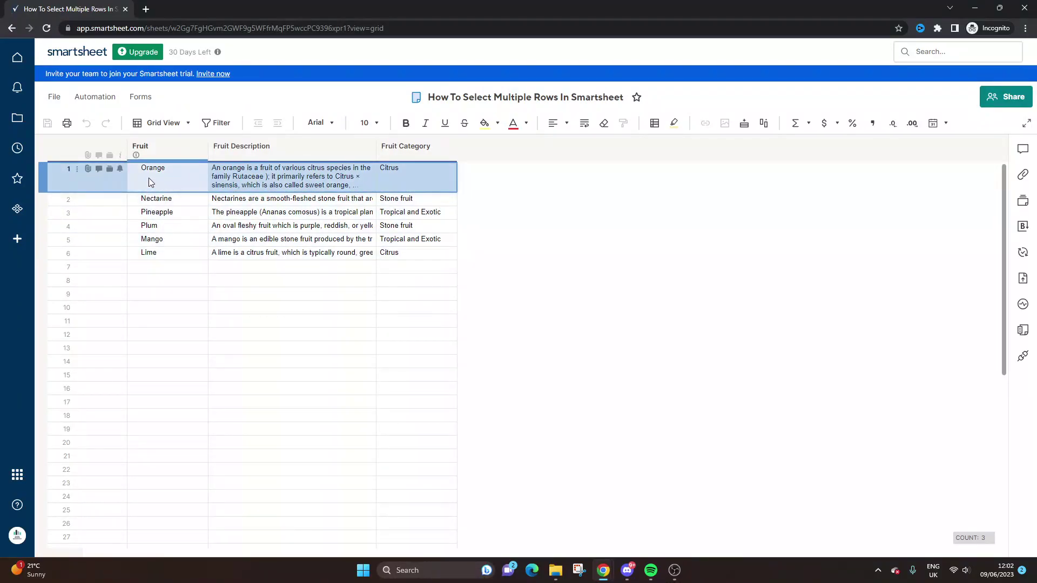
Select rows 1 through 6 as one range, then clear the selection with an empty cell
shift+click(67, 201)
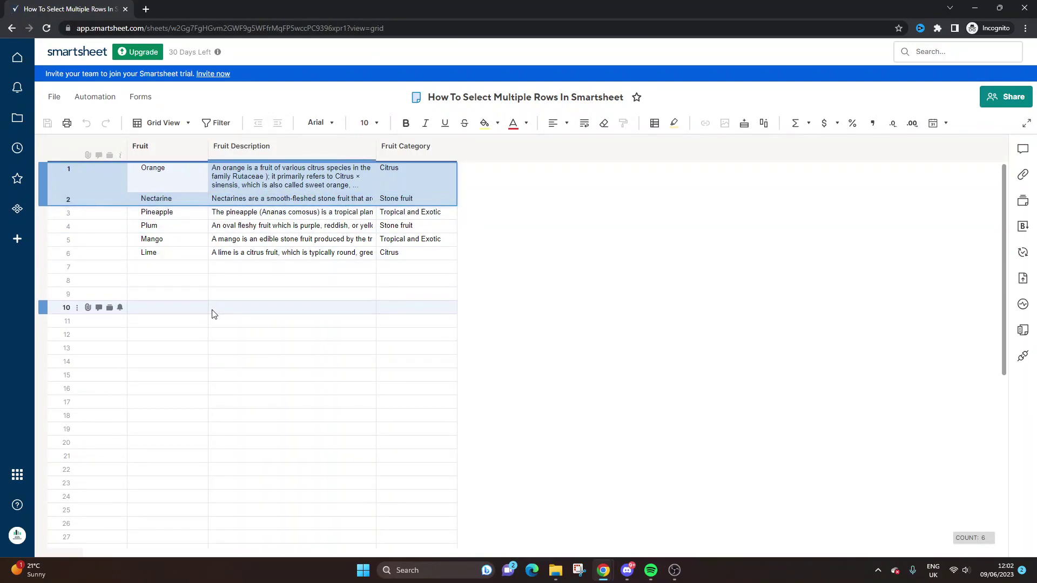
shift+click(66, 212)
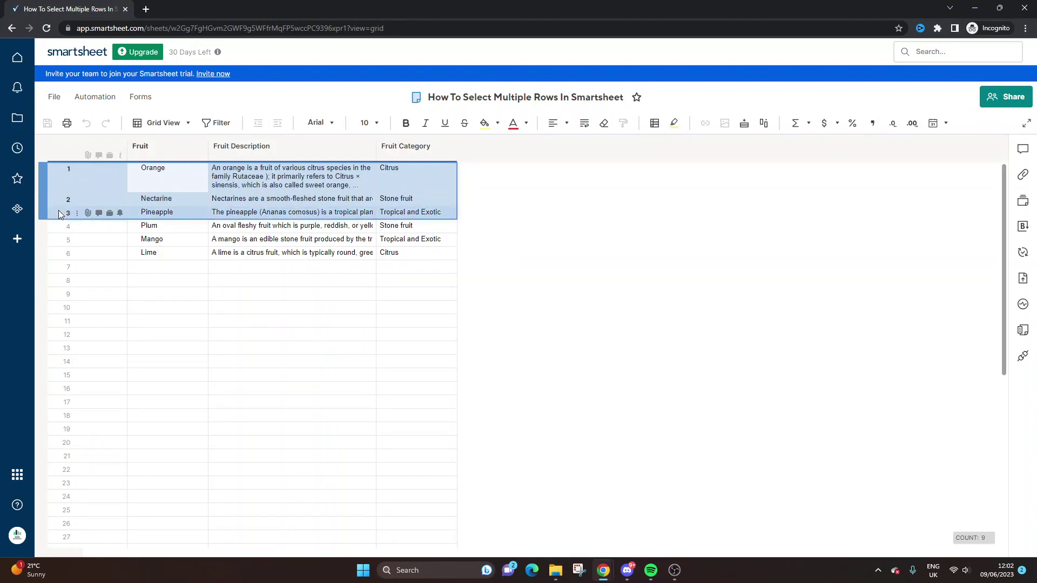
shift+click(58, 254)
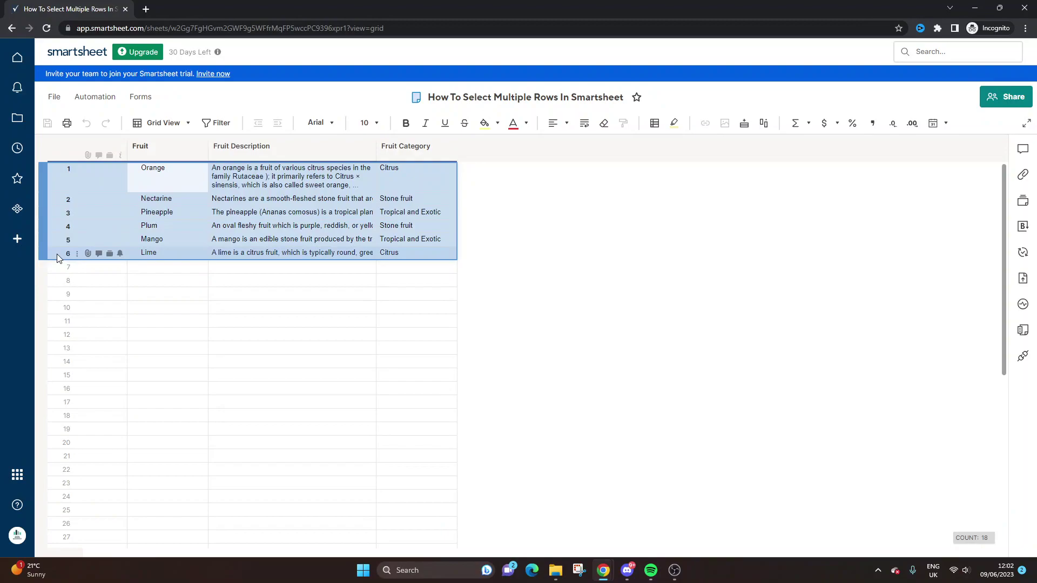
click(110, 178)
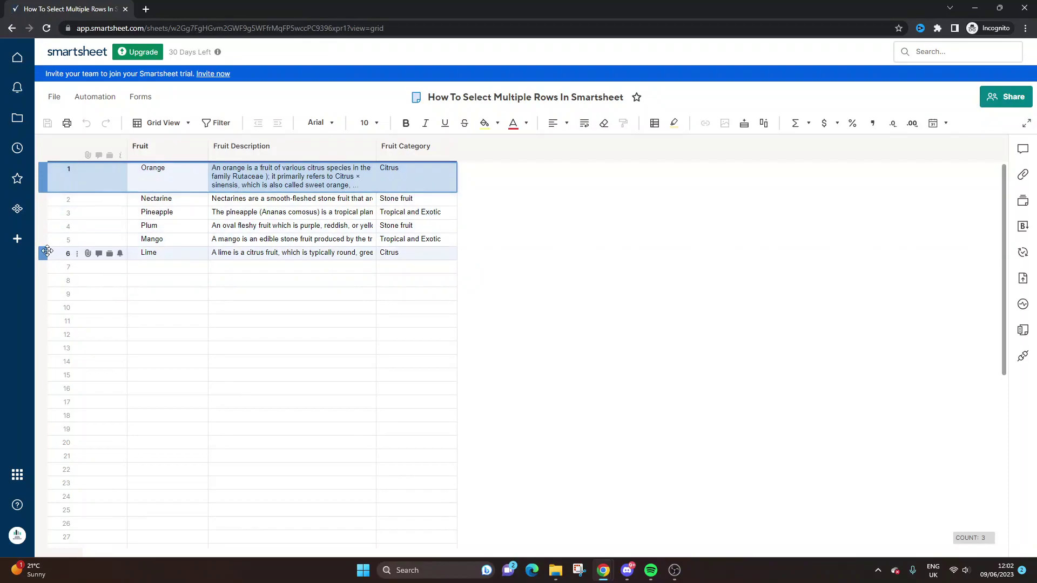
shift+click(58, 253)
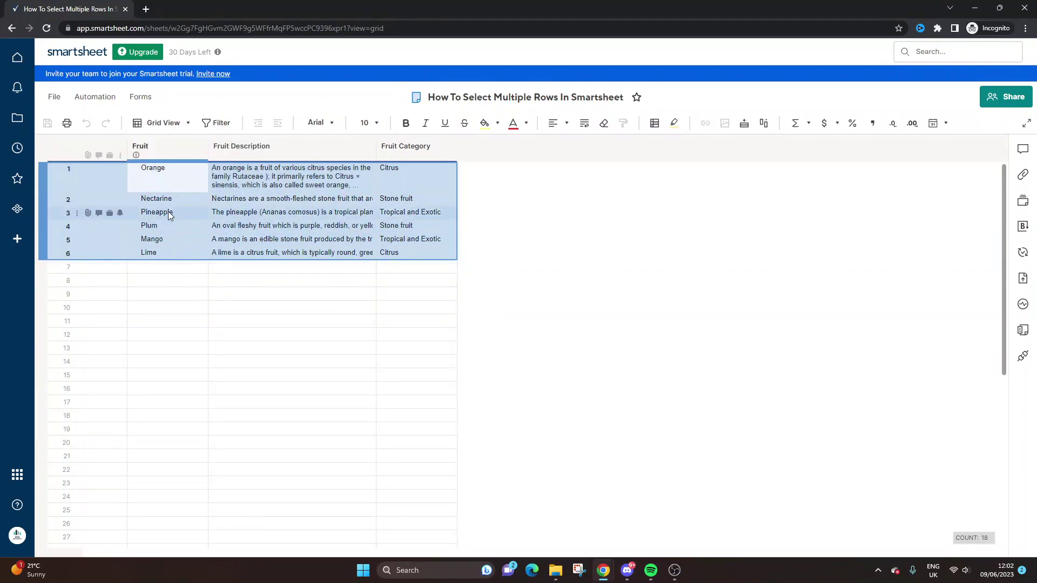
click(171, 306)
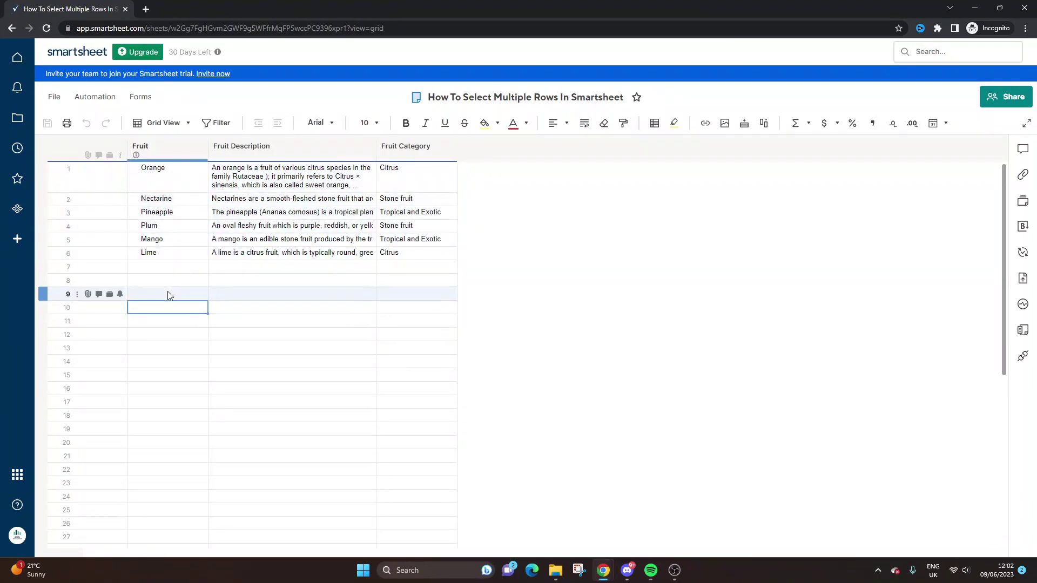
Select the Orange row, then add the Lime row without the rows between
click(56, 178)
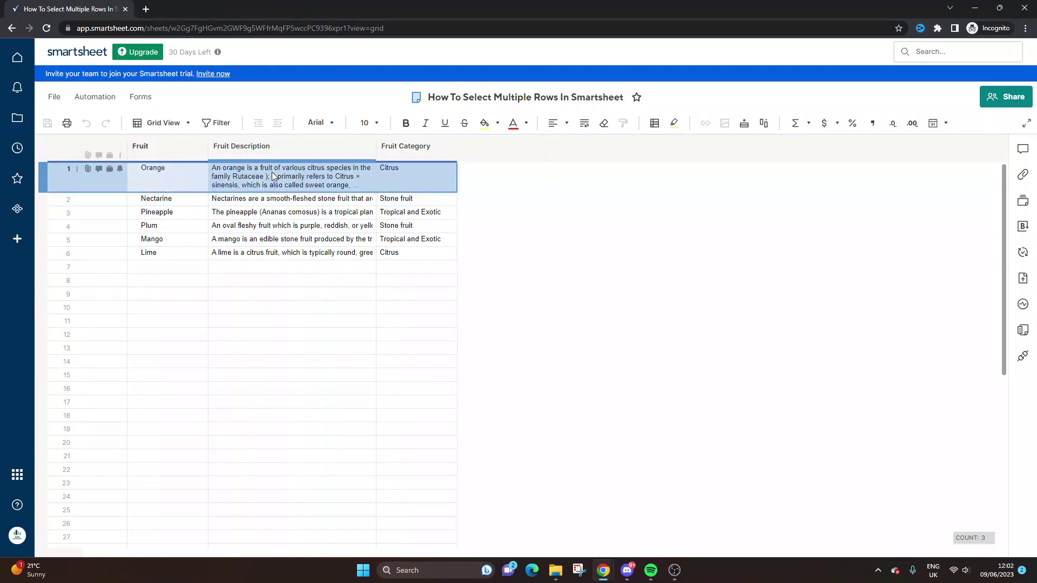
mouse_move(89, 253)
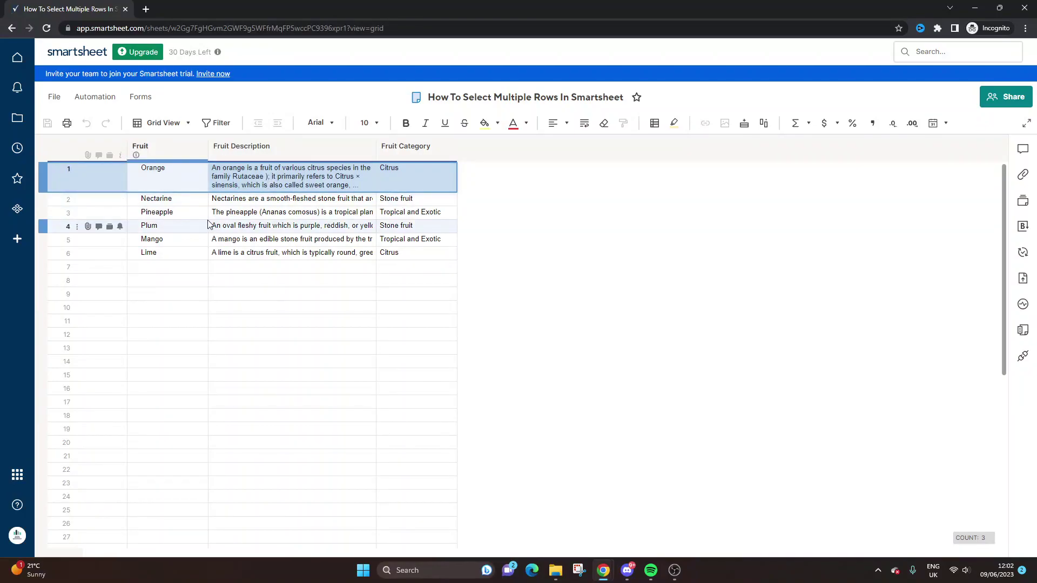
ctrl+click(50, 253)
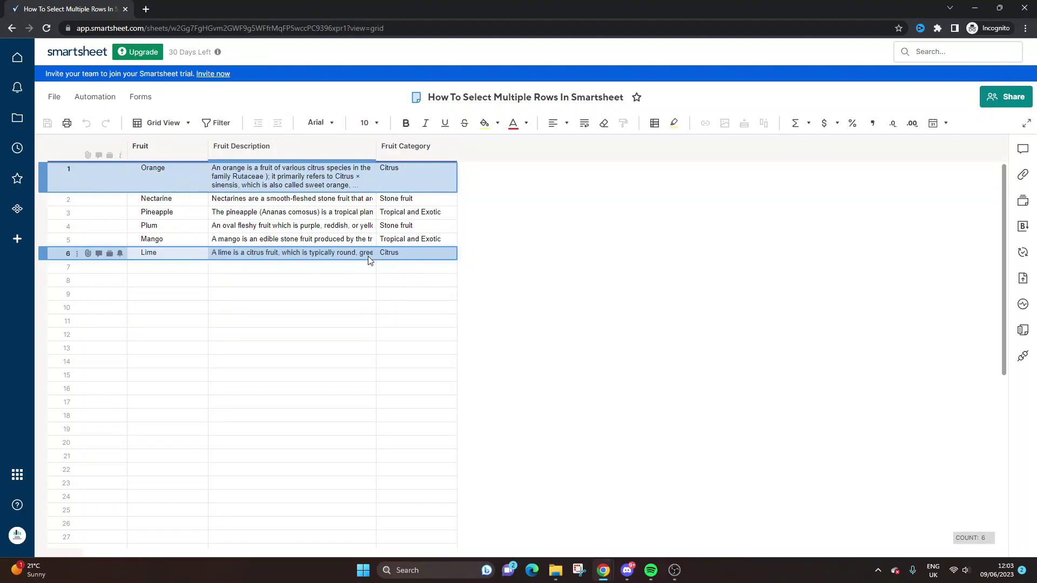
mouse_move(244, 293)
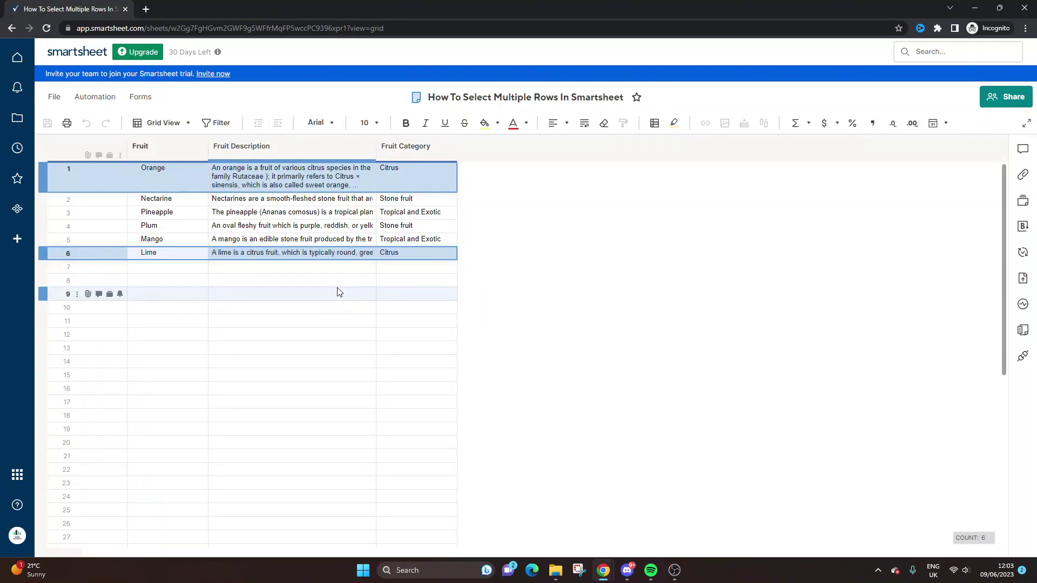
Select the Orange and Nectarine rows together, checking and dismissing the row actions menu
right_click(62, 178)
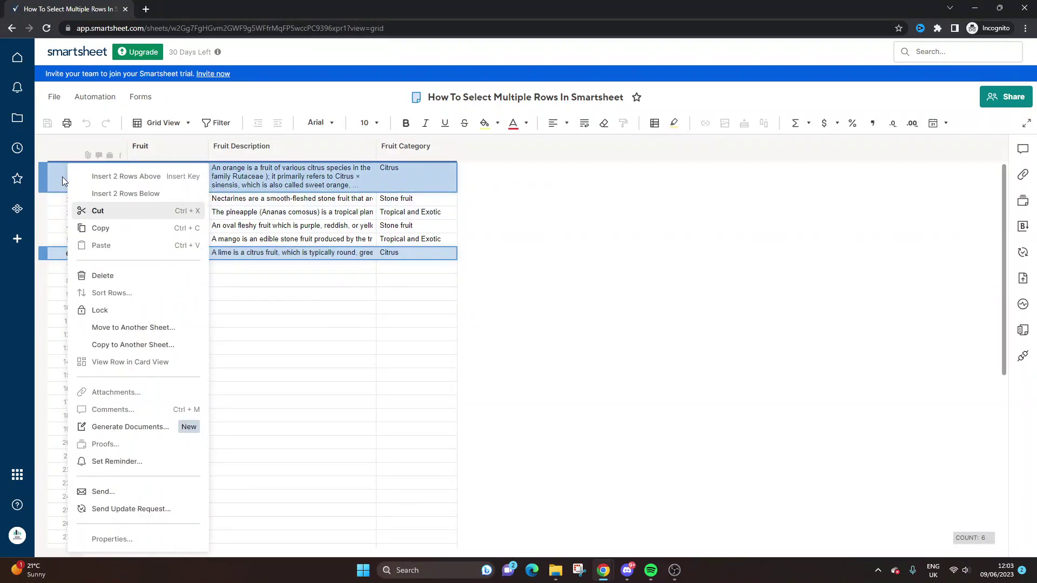
click(280, 266)
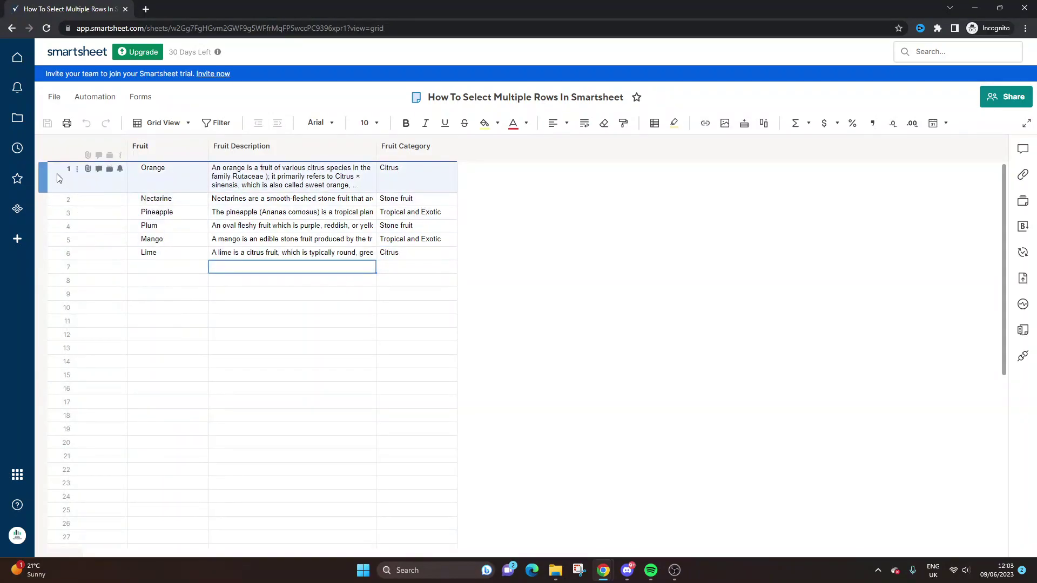
click(60, 176)
shift+click(60, 203)
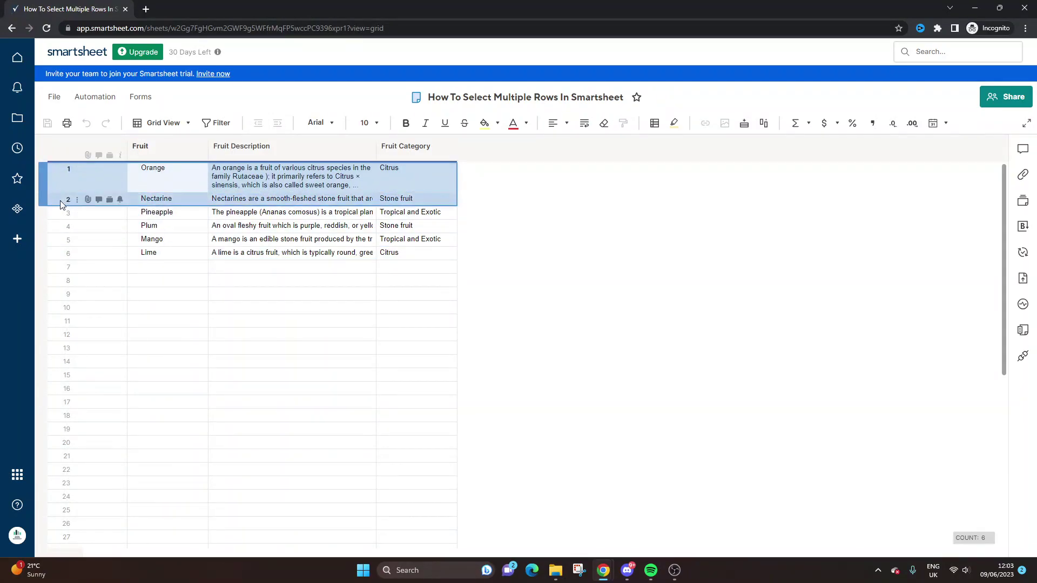
right_click(60, 200)
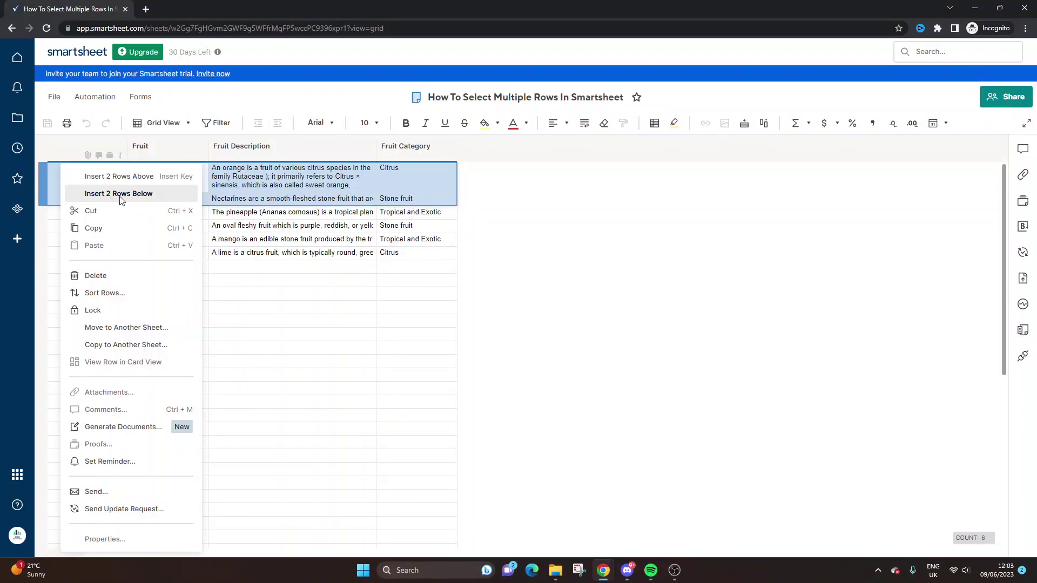
click(109, 163)
click(54, 173)
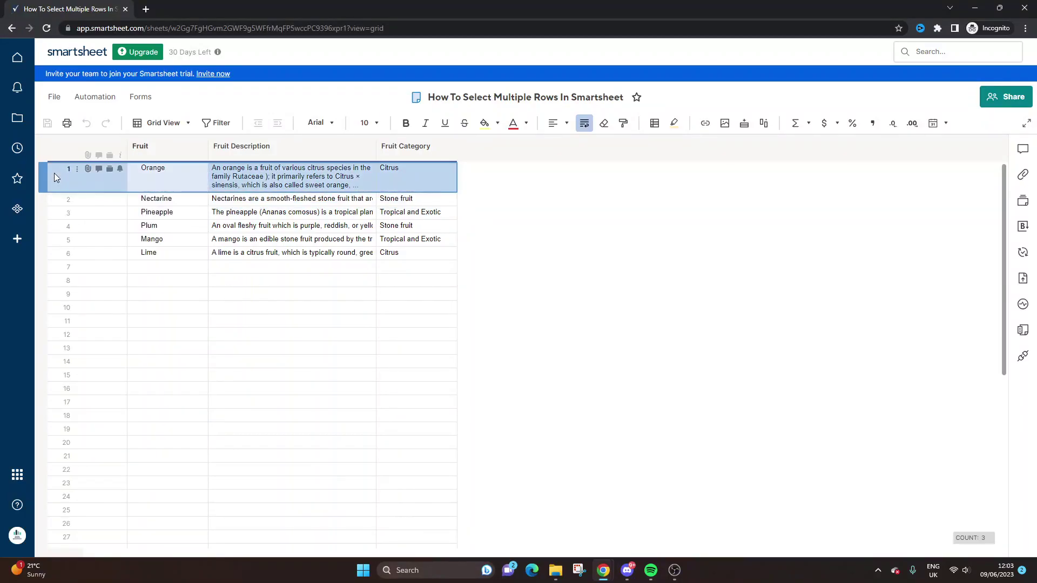
shift+click(70, 203)
Apply bold to the Orange and Nectarine rows, undo it, and click an empty cell
click(405, 123)
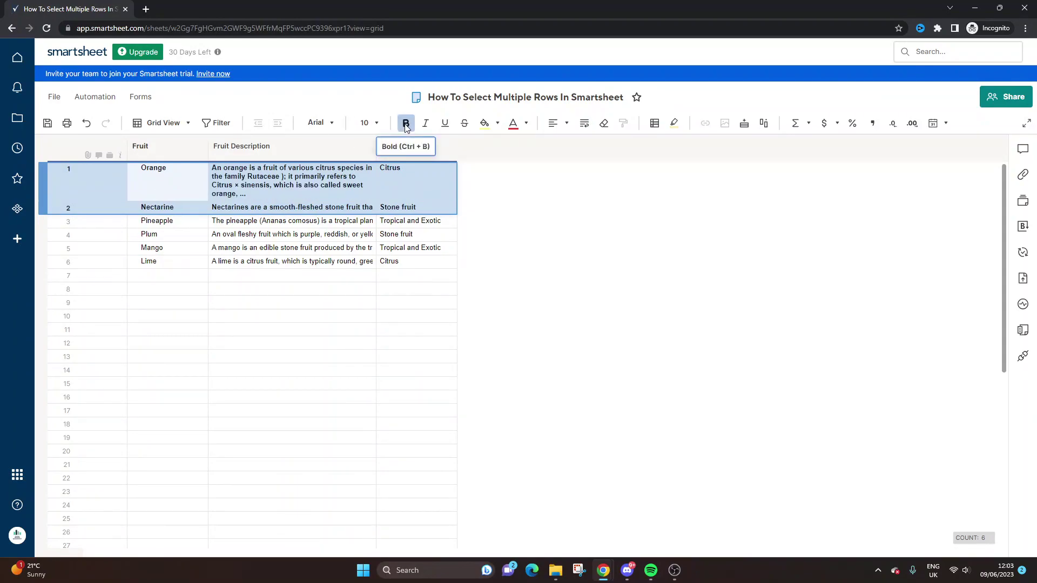
click(405, 123)
key(Escape)
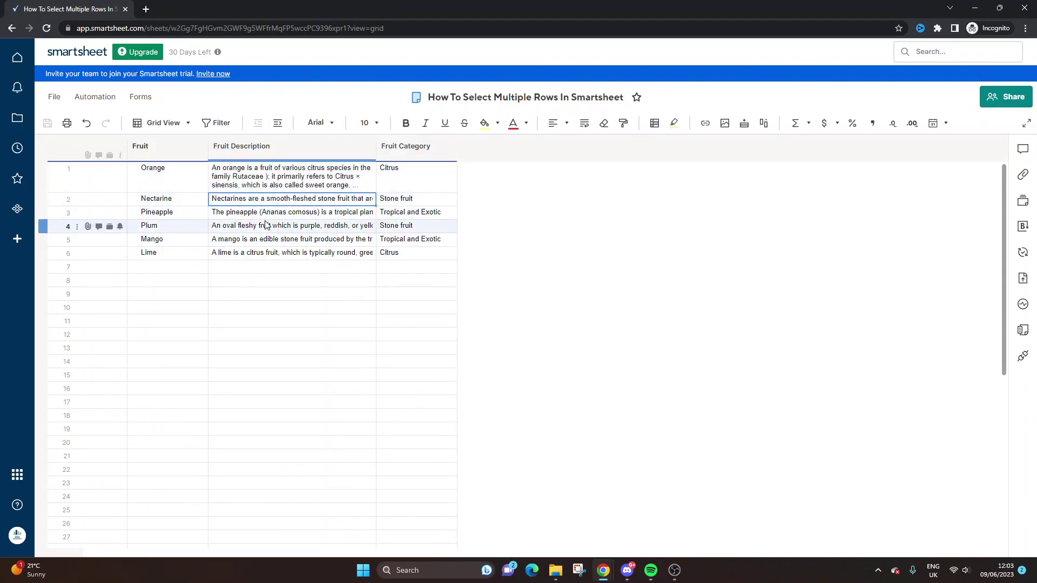
click(270, 268)
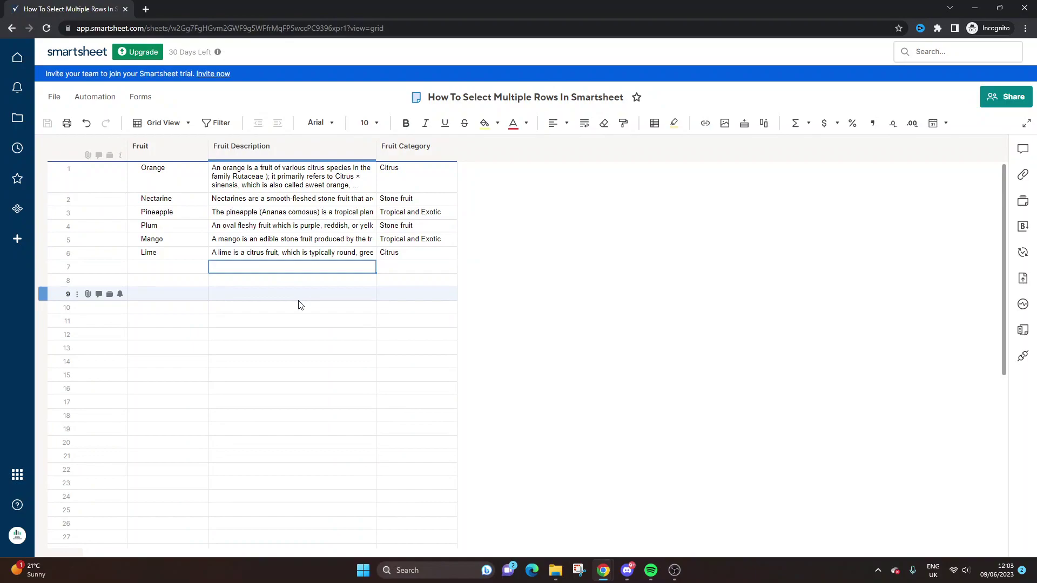